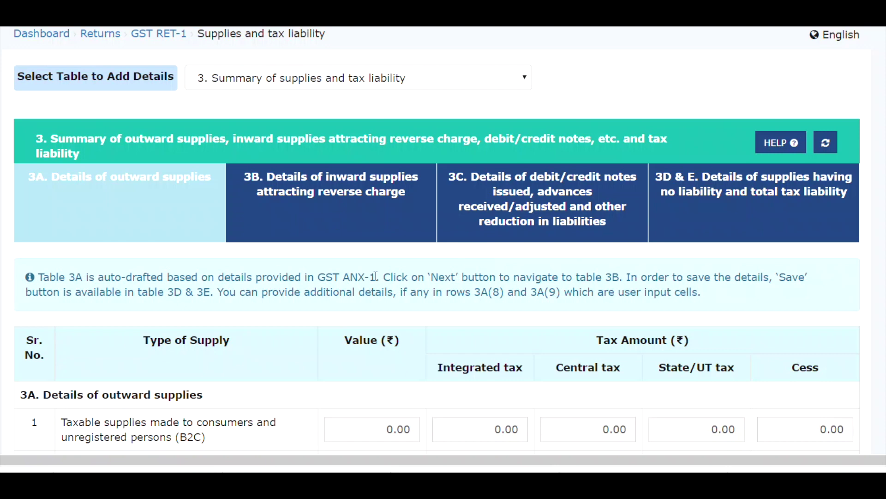
# Step: Select table 3, Summary of supplies and tax liability, and review the outward supplies rows of table 3A
pyautogui.click(379, 84)
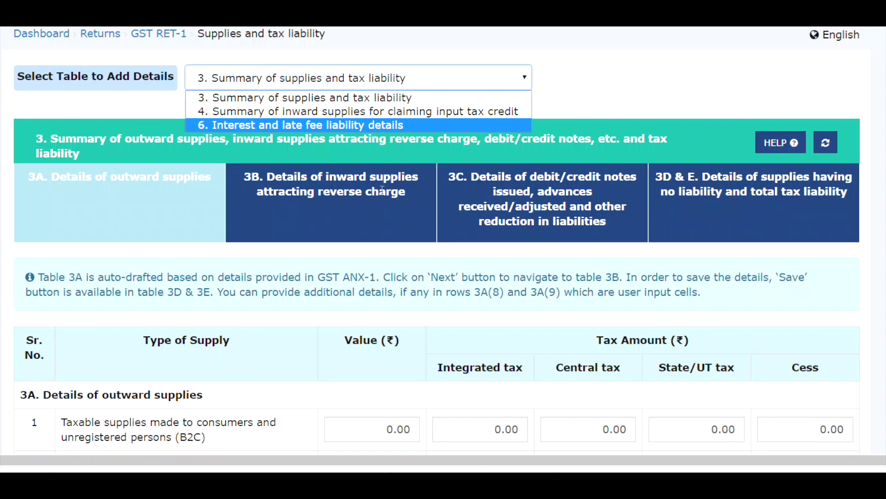
pyautogui.click(401, 97)
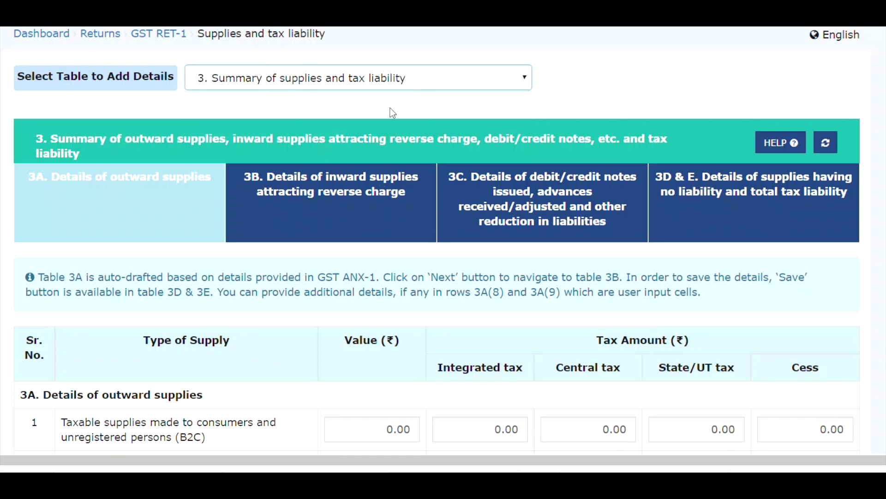
pyautogui.scroll(-3, 355, 231)
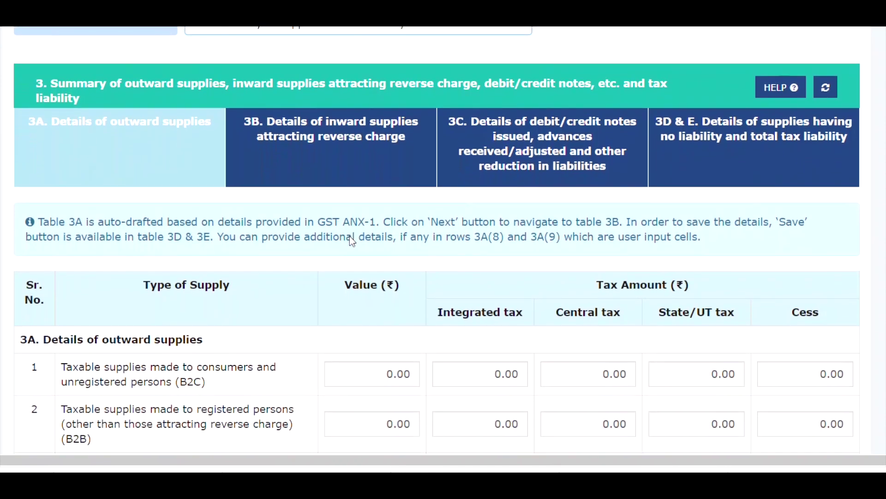
pyautogui.scroll(-3, 351, 239)
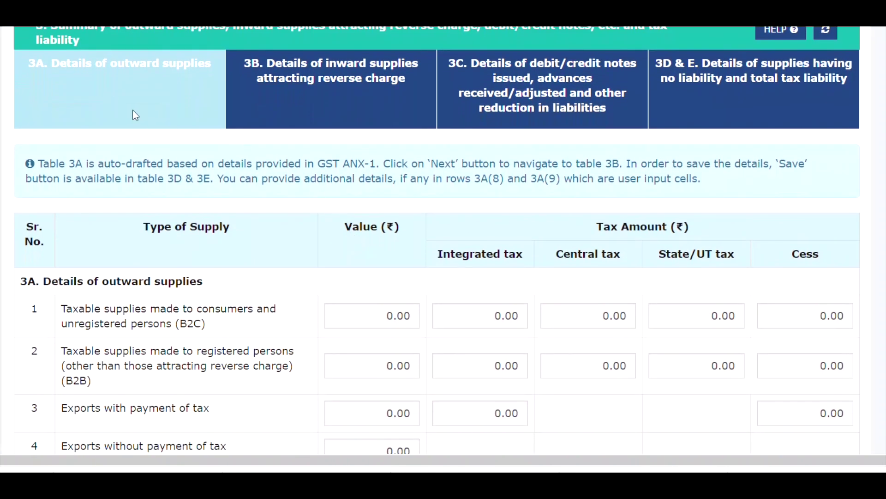
pyautogui.scroll(-2, 452, 217)
pyautogui.scroll(-2, 455, 218)
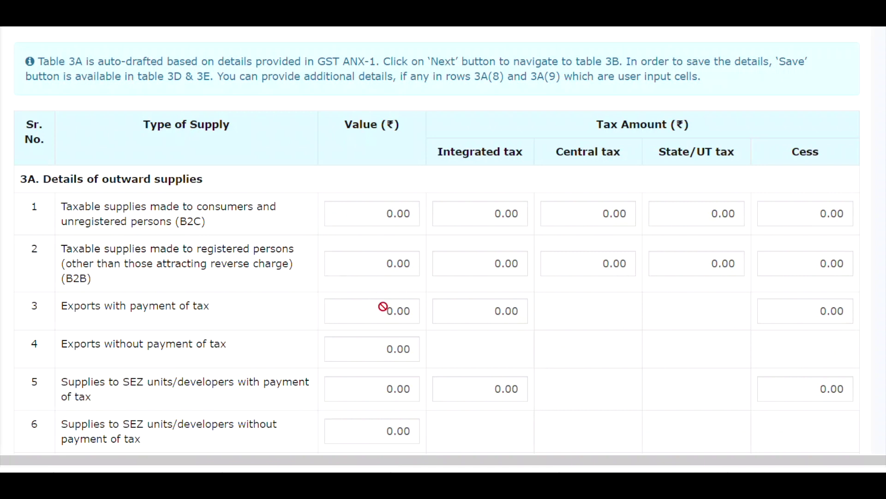
pyautogui.scroll(-2, 381, 189)
pyautogui.scroll(-2, 381, 188)
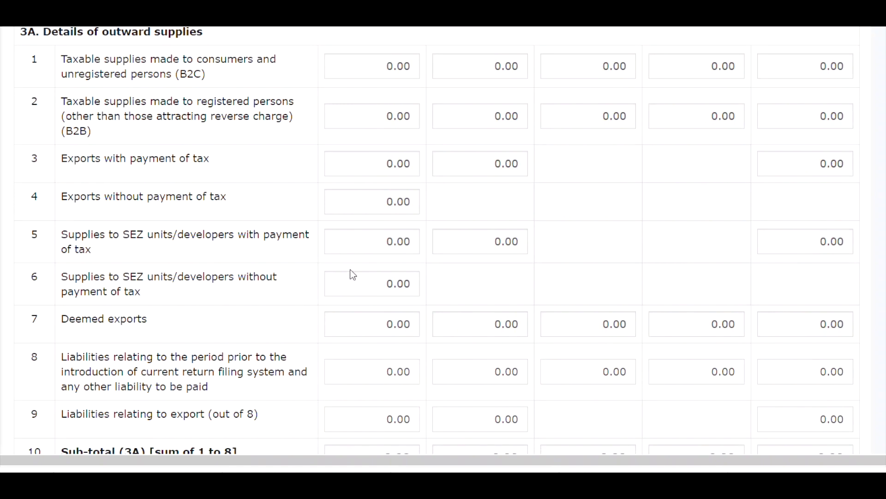
pyautogui.scroll(-2, 350, 275)
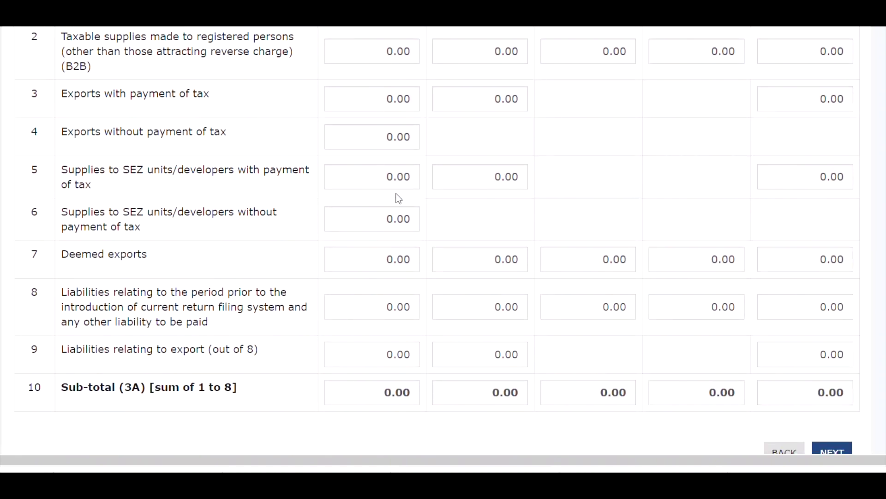
pyautogui.scroll(2, 399, 198)
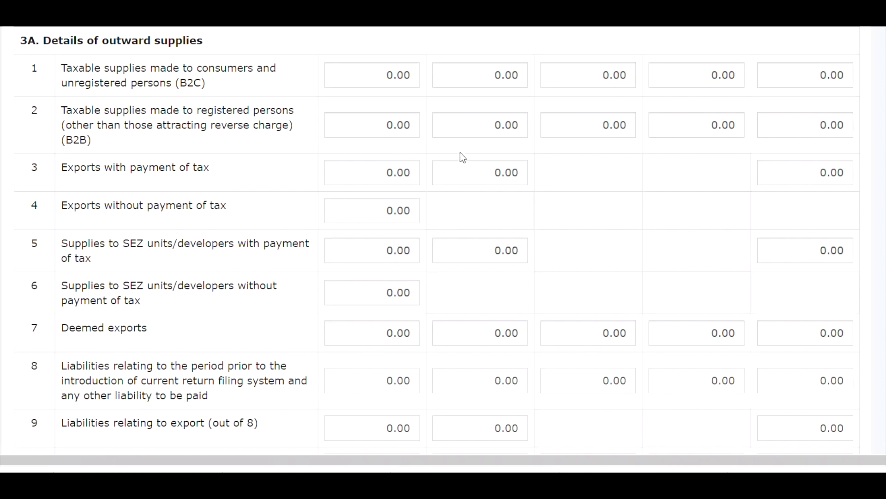
pyautogui.scroll(-1, 375, 251)
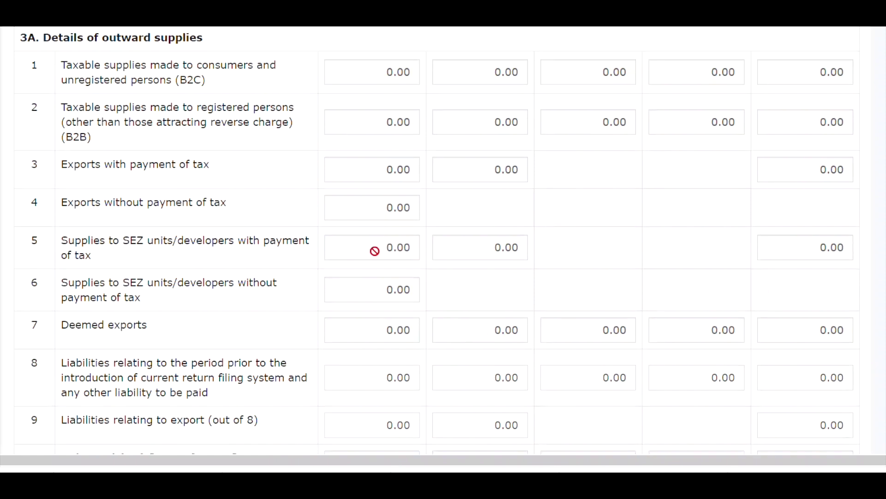
pyautogui.scroll(-3, 375, 251)
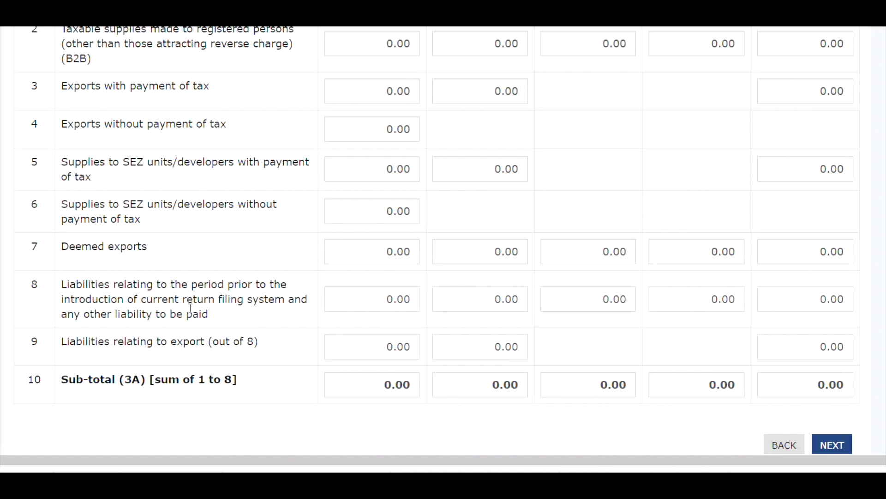
# Step: Try 25455 as the value of row 8, prior-period liabilities, in table 3A and clear it again
pyautogui.click(378, 290)
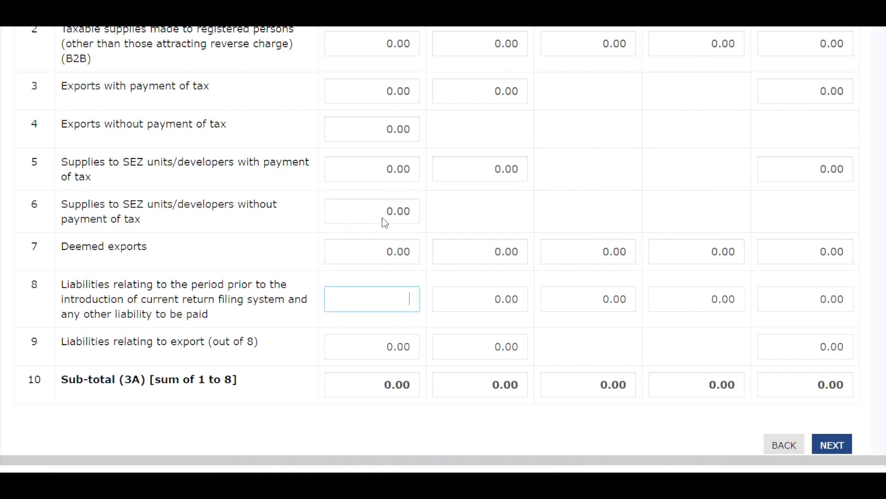
pyautogui.click(396, 296)
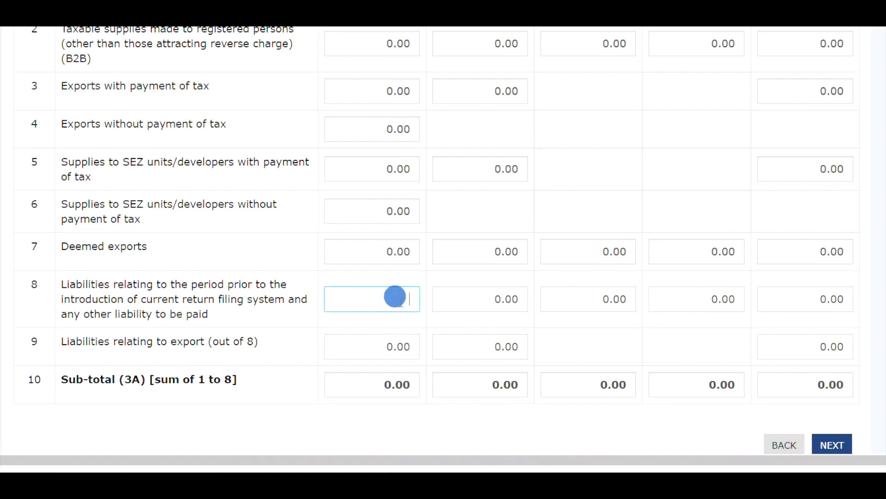
pyautogui.write('25455')
pyautogui.press('BackSpace')
pyautogui.press('BackSpace')
pyautogui.press('BackSpace')
pyautogui.press('BackSpace')
pyautogui.press('BackSpace')
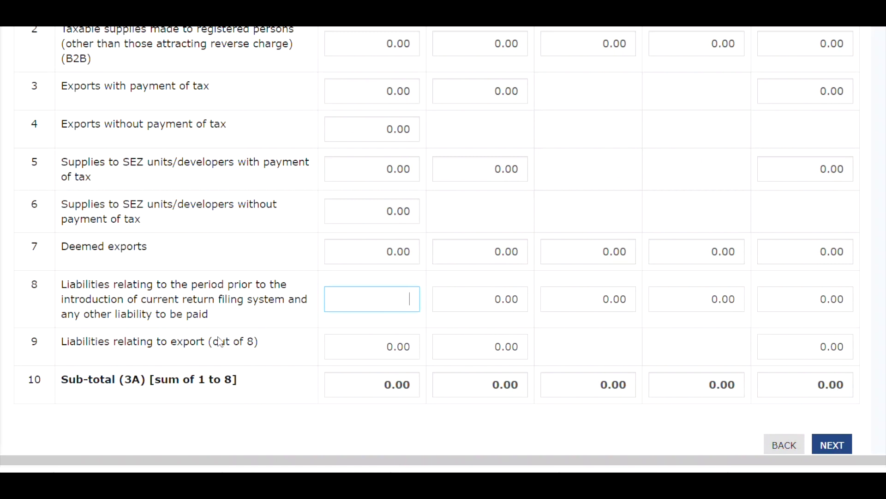
# Step: Advance to table 3B and review the rows for inward supplies attracting reverse charge and import of services
pyautogui.click(384, 348)
pyautogui.scroll(-1, 383, 347)
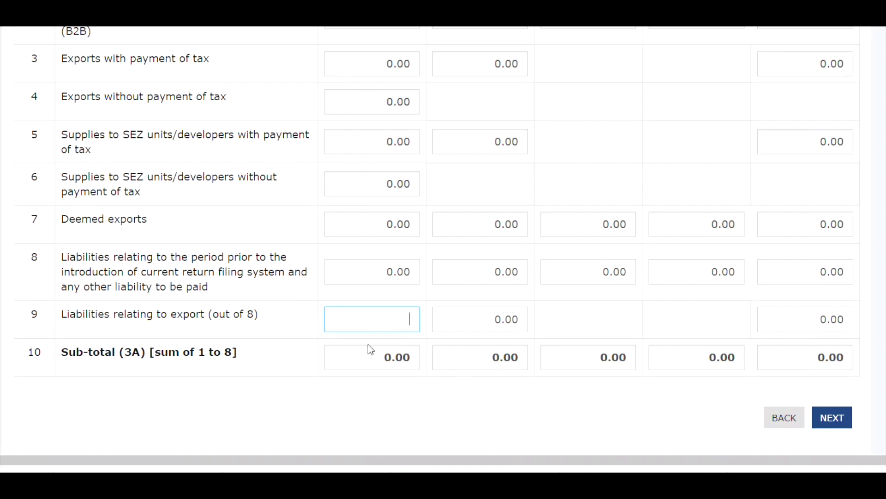
pyautogui.click(842, 418)
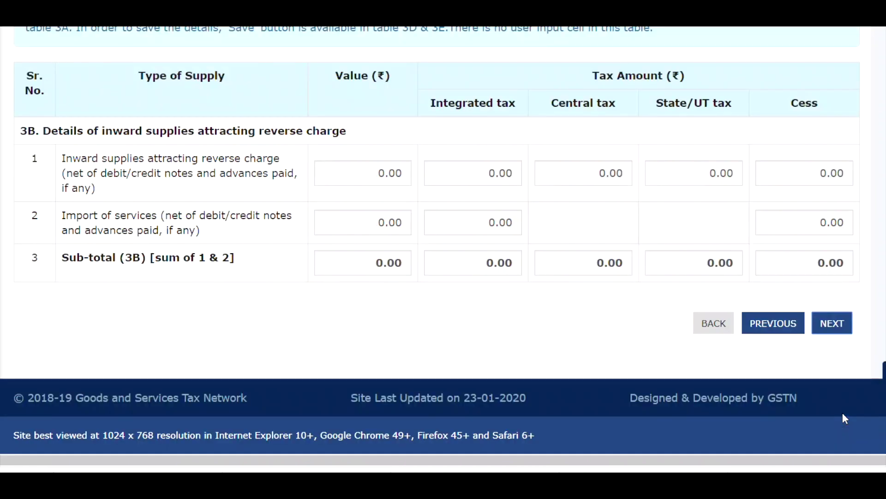
pyautogui.scroll(5, 686, 379)
pyautogui.scroll(-3, 686, 380)
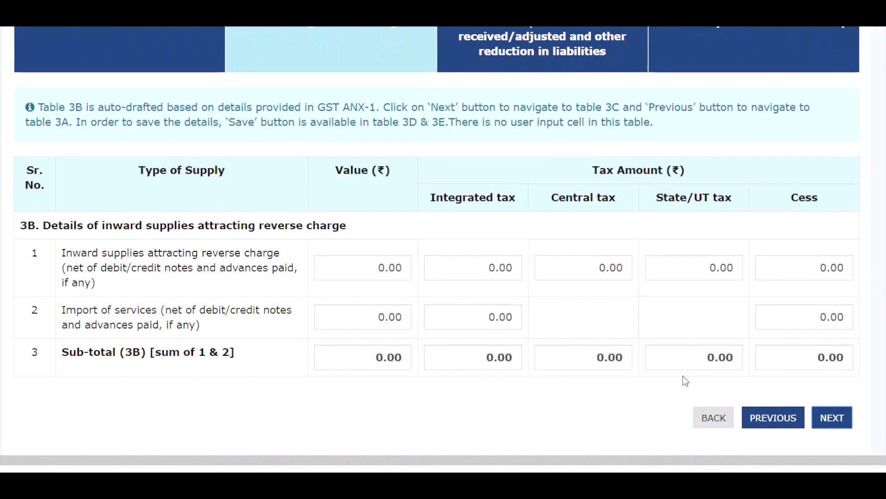
pyautogui.scroll(1, 685, 380)
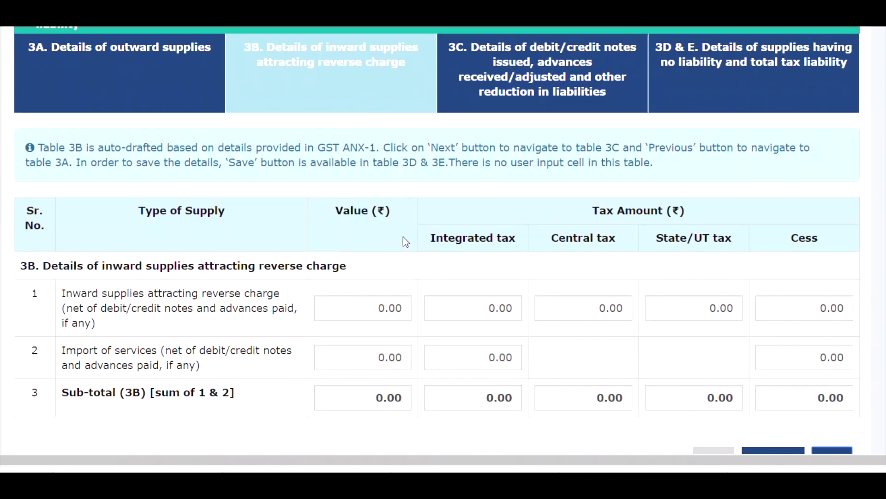
pyautogui.scroll(-1, 405, 239)
pyautogui.scroll(-2, 405, 241)
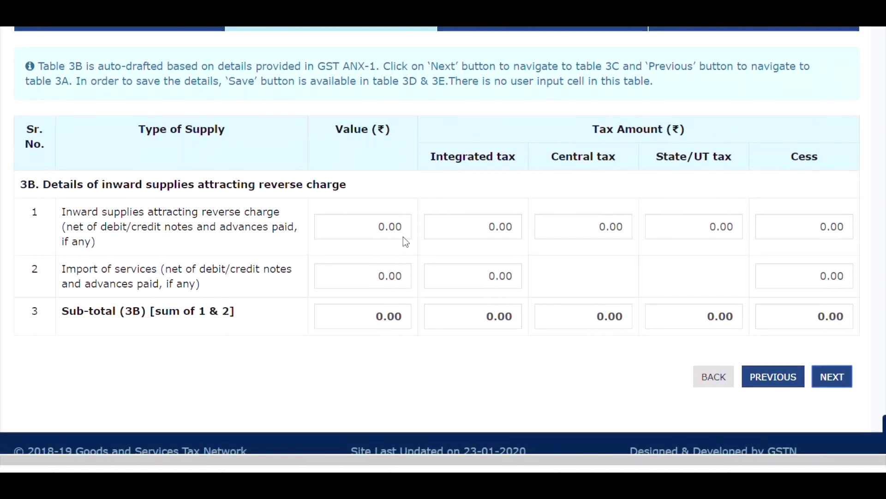
pyautogui.scroll(-1, 405, 241)
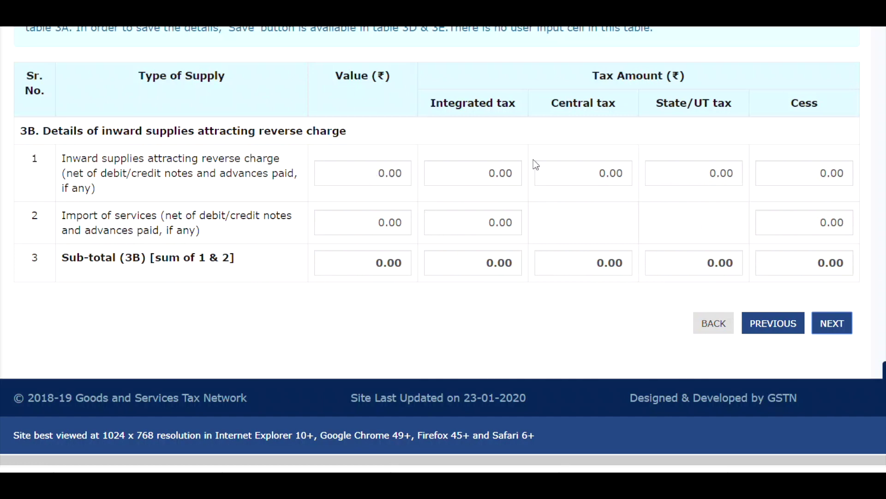
# Step: Advance to table 3C and review the rows for debit/credit notes, advances and other reduction in liabilities
pyautogui.click(832, 323)
pyautogui.scroll(-2, 591, 323)
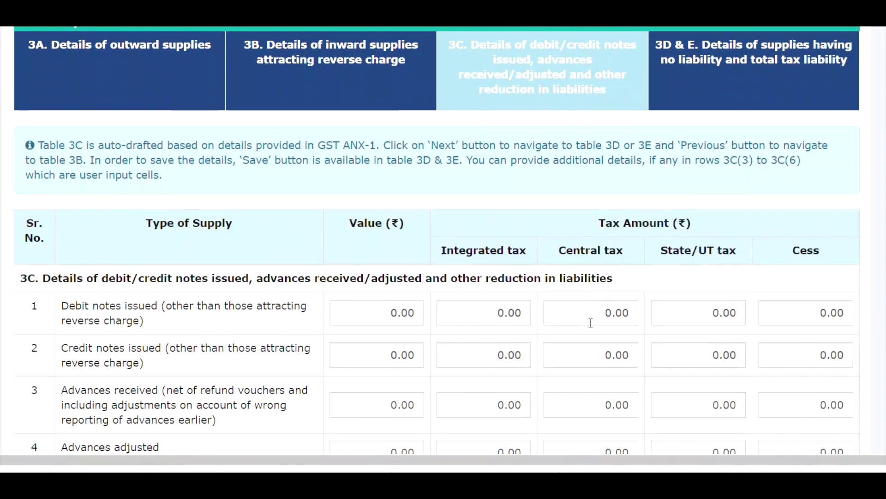
pyautogui.scroll(-5, 591, 323)
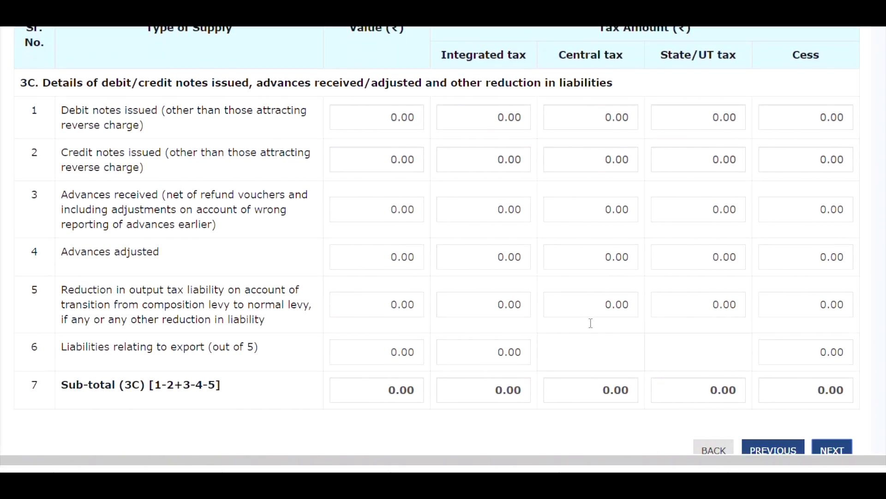
pyautogui.scroll(1, 591, 322)
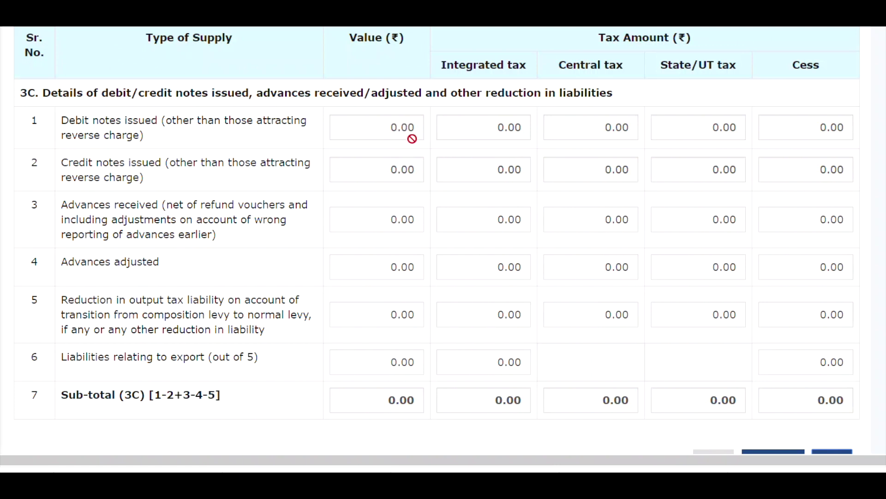
# Step: Check the value, integrated, central and State/UT tax input cells of row 3, Advances received, in table 3C
pyautogui.click(360, 225)
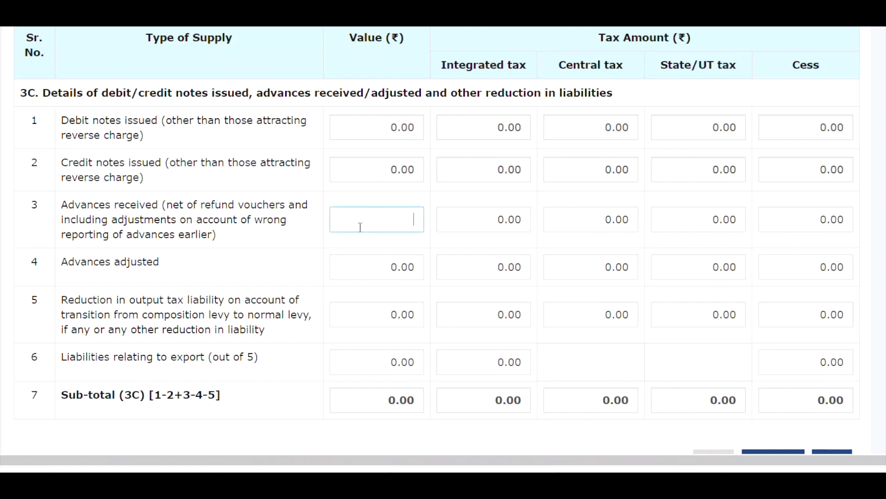
pyautogui.click(317, 247)
pyautogui.click(179, 213)
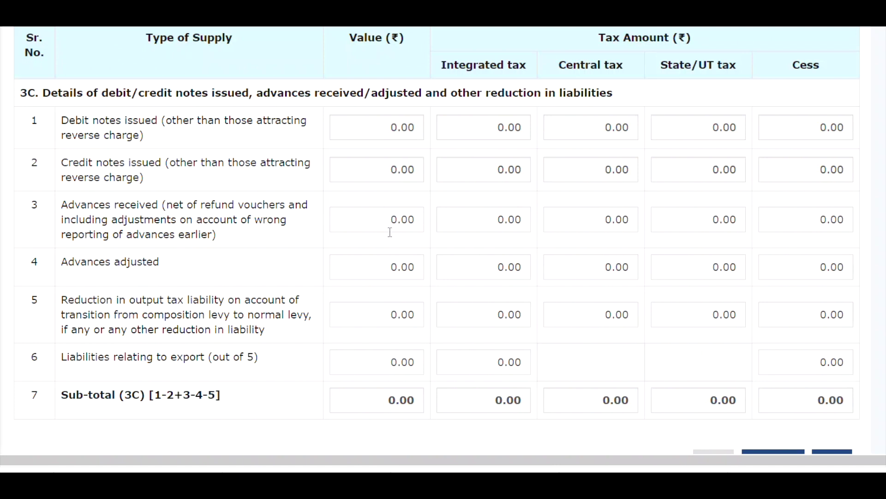
pyautogui.click(403, 221)
pyautogui.click(491, 218)
pyautogui.click(608, 211)
pyautogui.click(729, 212)
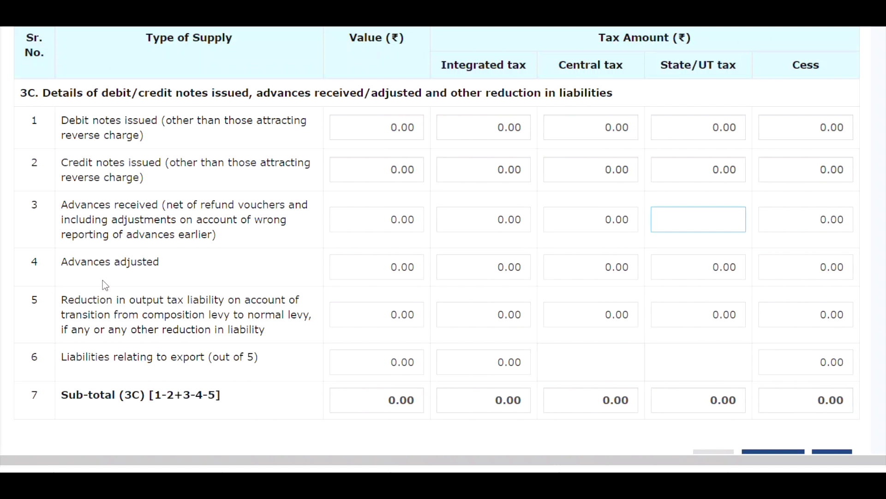
pyautogui.click(231, 210)
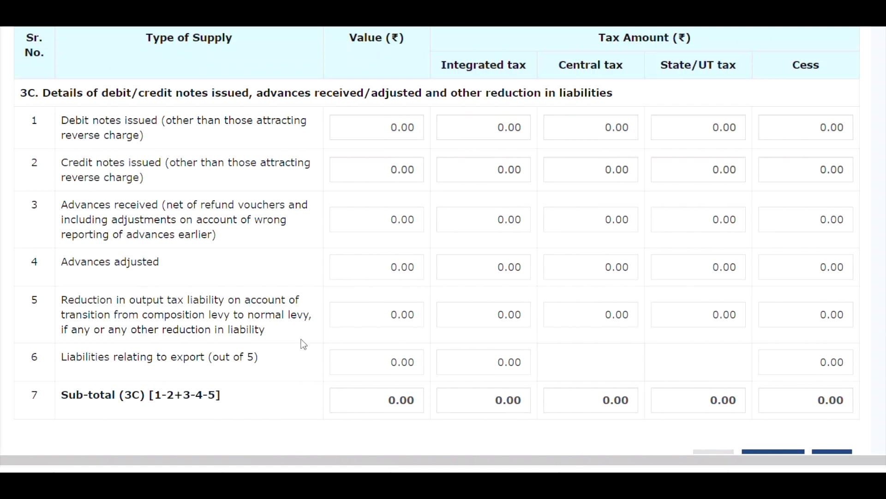
# Step: Advance to table 3D & E, check the outward supplies attracting reverse charge cell, and save the table 3 details
pyautogui.scroll(-2, 633, 358)
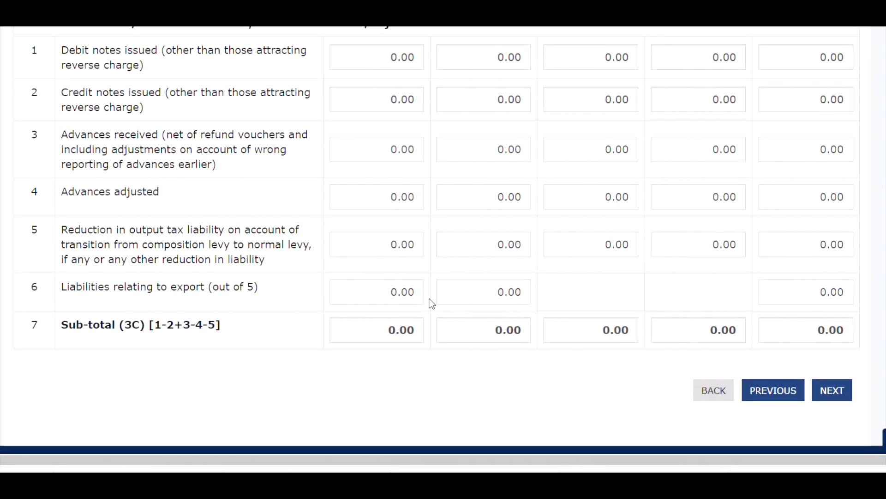
pyautogui.click(830, 392)
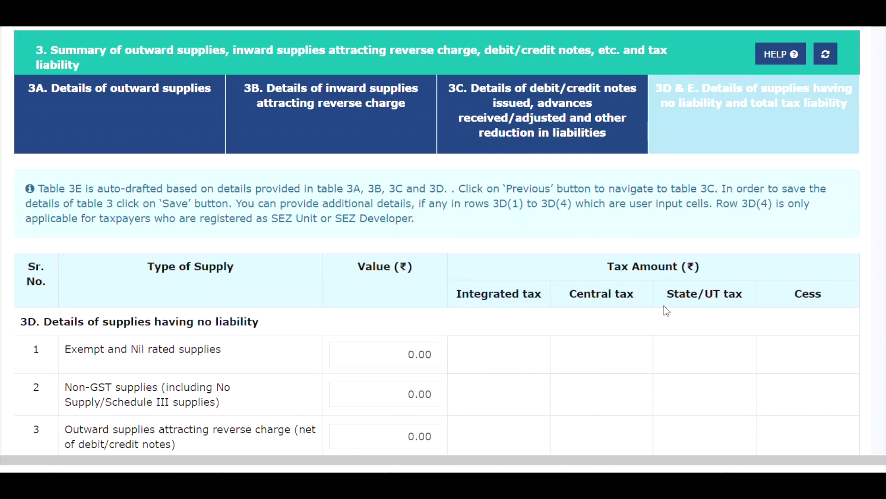
pyautogui.scroll(-3, 642, 339)
pyautogui.scroll(-2, 642, 339)
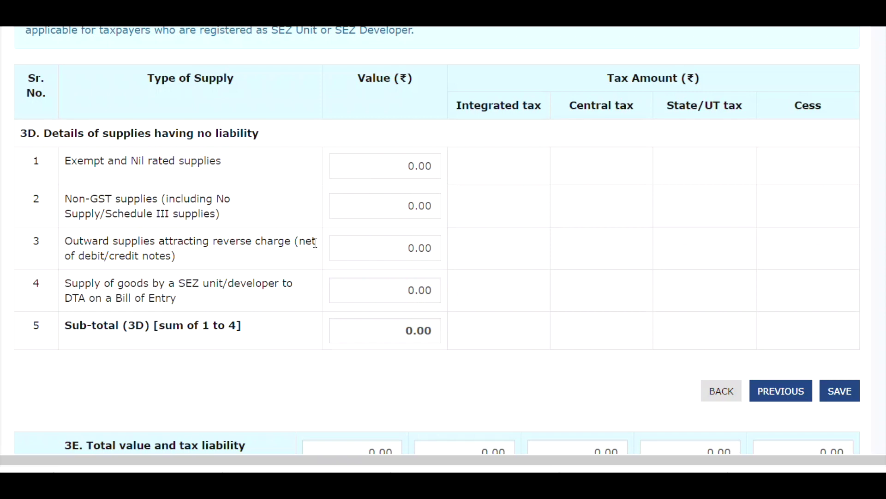
pyautogui.click(363, 246)
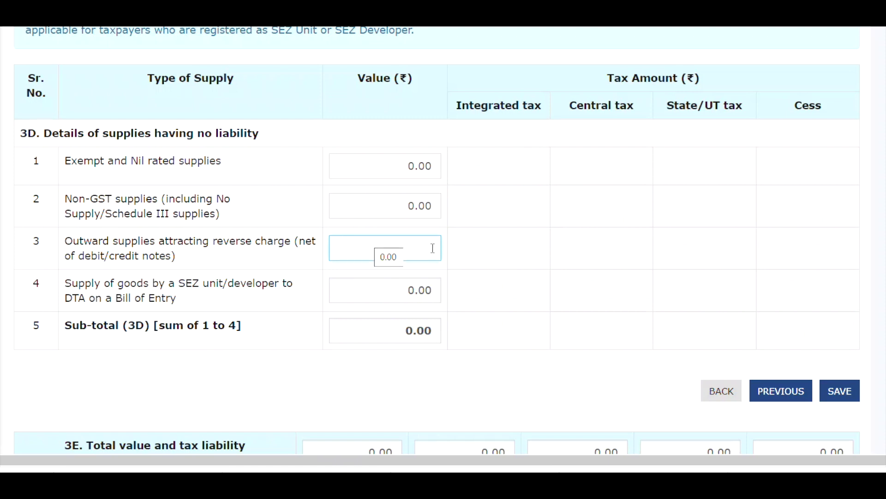
pyautogui.click(377, 248)
pyautogui.click(847, 390)
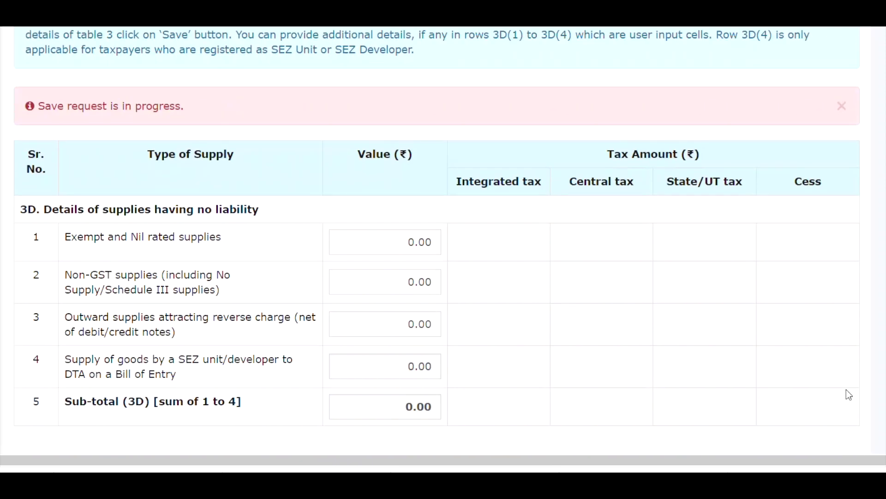
# Step: Switch to table 4, Summary of inward supplies for claiming input tax credit, and view the 4A rows
pyautogui.scroll(-2, 627, 356)
pyautogui.scroll(3, 627, 355)
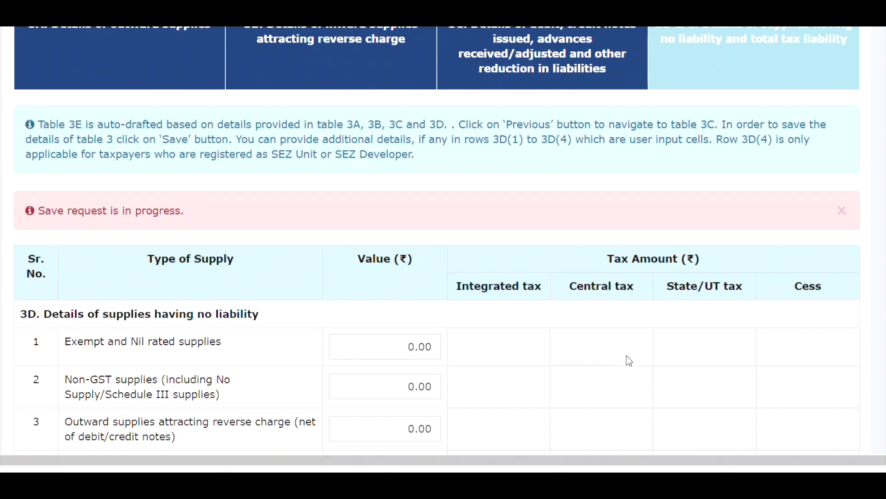
pyautogui.scroll(3, 384, 203)
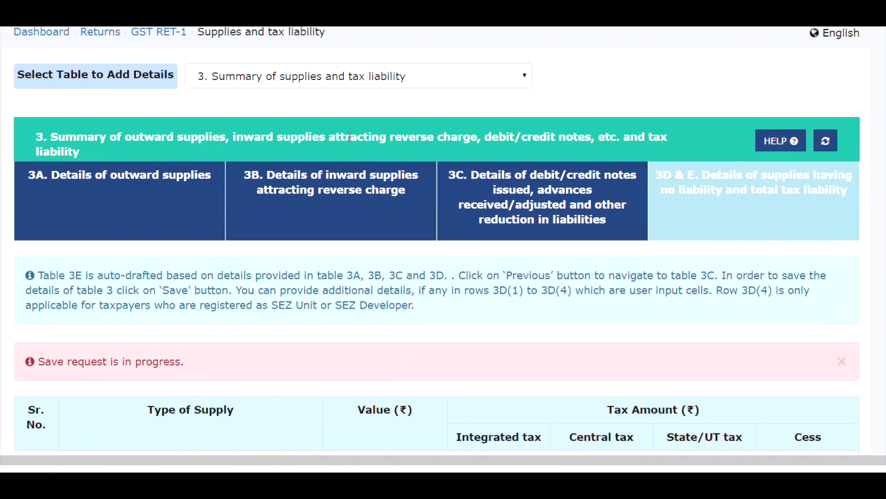
pyautogui.click(323, 83)
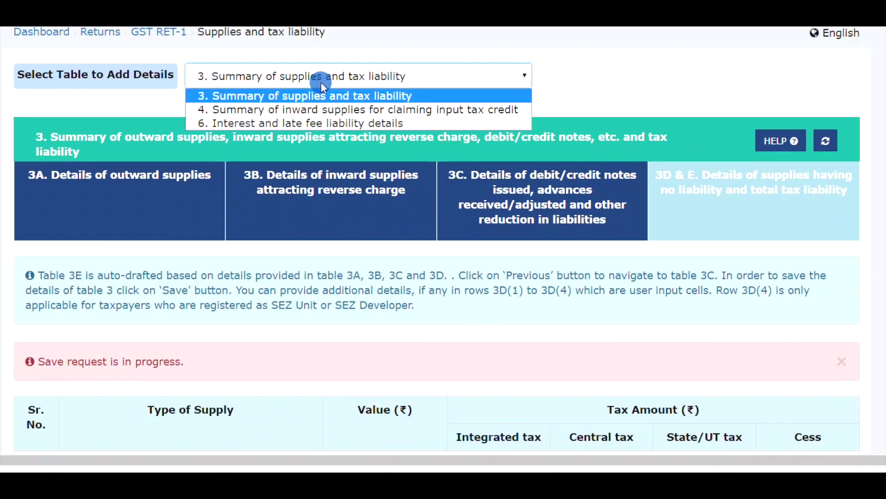
pyautogui.click(320, 109)
pyautogui.scroll(-2, 276, 319)
pyautogui.scroll(-4, 277, 322)
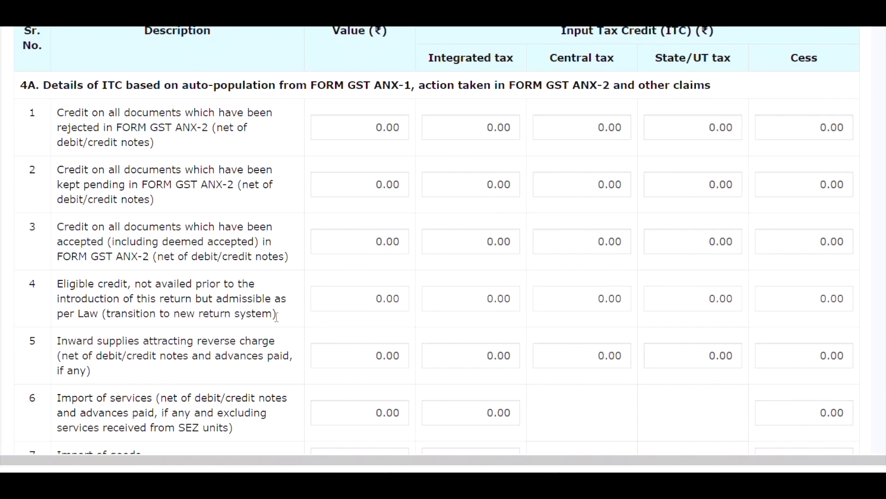
# Step: Review rows 1 to 4 of table 4A, covering credit on rejected, pending and accepted ANX-2 documents and eligible transition credit
pyautogui.scroll(-1, 276, 317)
pyautogui.scroll(-1, 277, 323)
pyautogui.scroll(1, 275, 320)
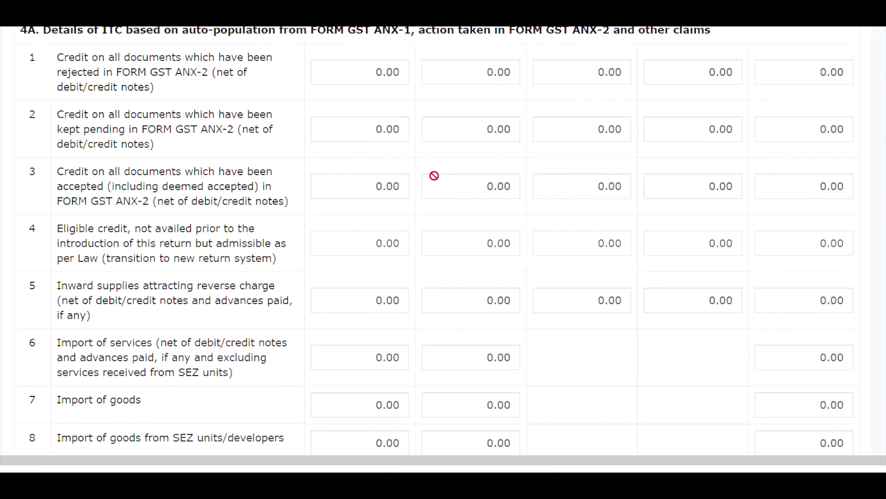
pyautogui.scroll(1, 434, 174)
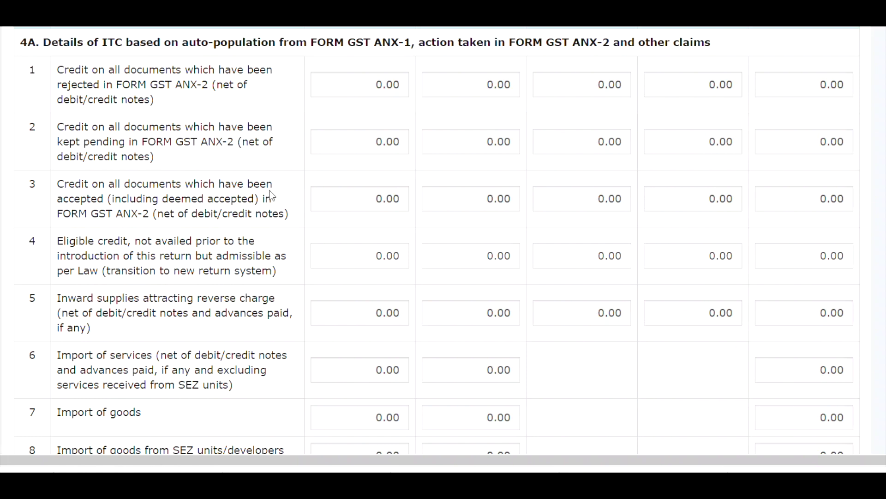
pyautogui.scroll(-1, 273, 196)
pyautogui.scroll(-1, 272, 197)
pyautogui.scroll(2, 564, 92)
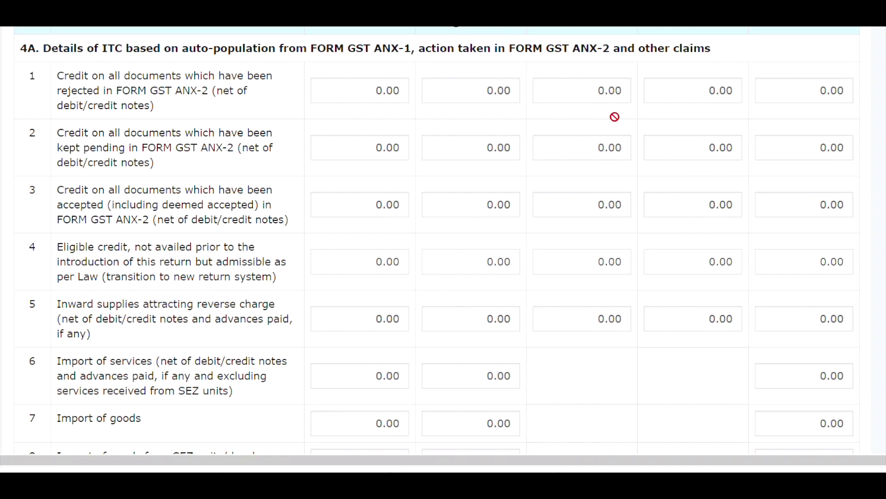
pyautogui.scroll(-2, 195, 264)
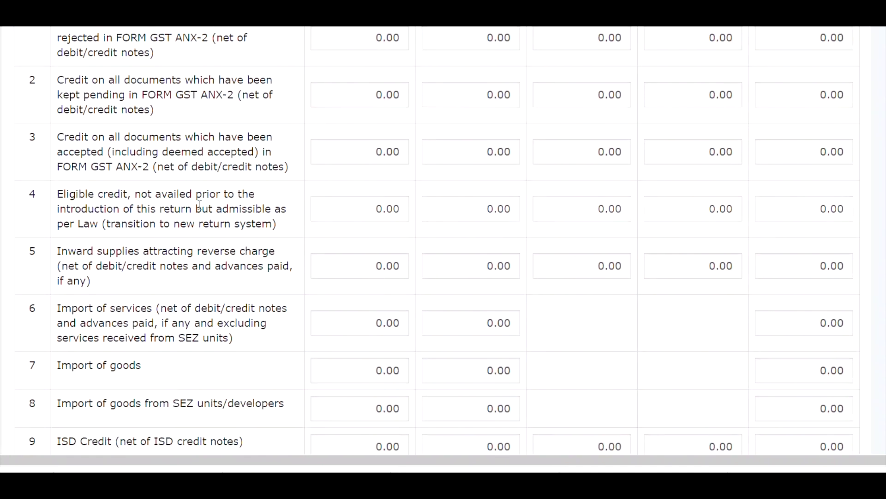
pyautogui.scroll(-1, 203, 197)
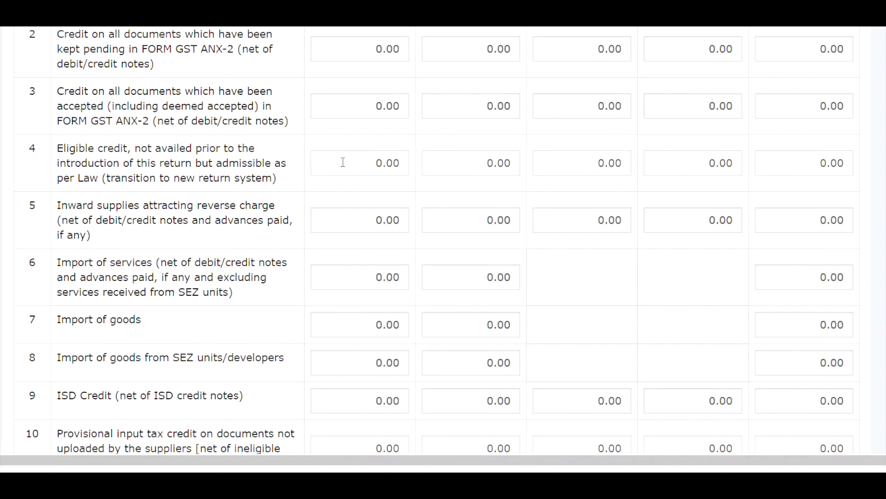
# Step: Check the value input cells of rows 4, 10 and 11 in table 4A and review the rows down to the sub-total
pyautogui.click(372, 160)
pyautogui.scroll(-1, 299, 255)
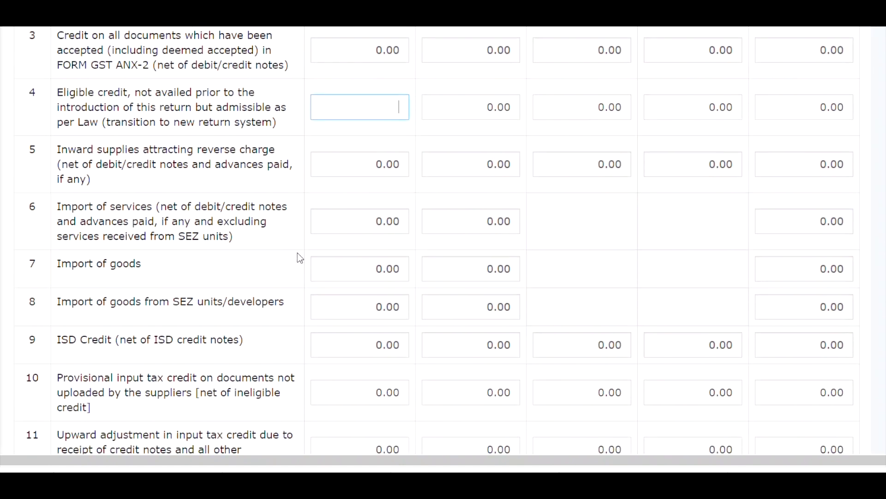
pyautogui.scroll(-1, 298, 254)
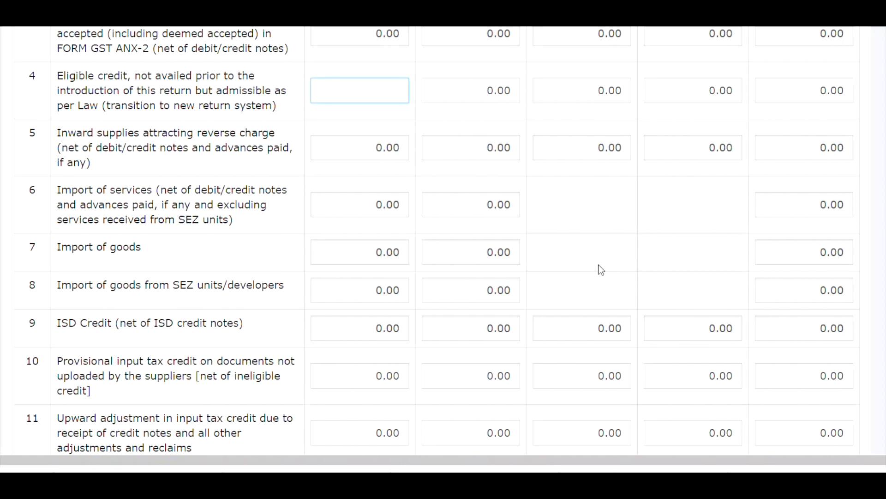
pyautogui.scroll(-1, 599, 268)
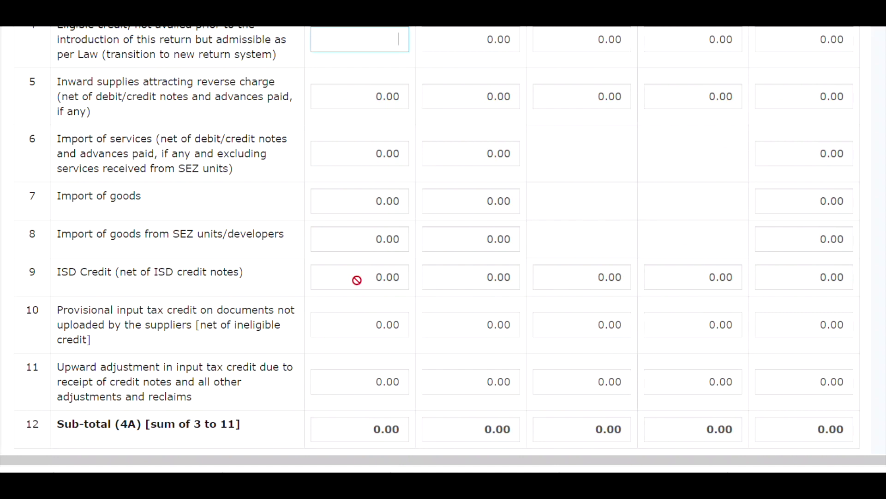
pyautogui.scroll(-2, 356, 277)
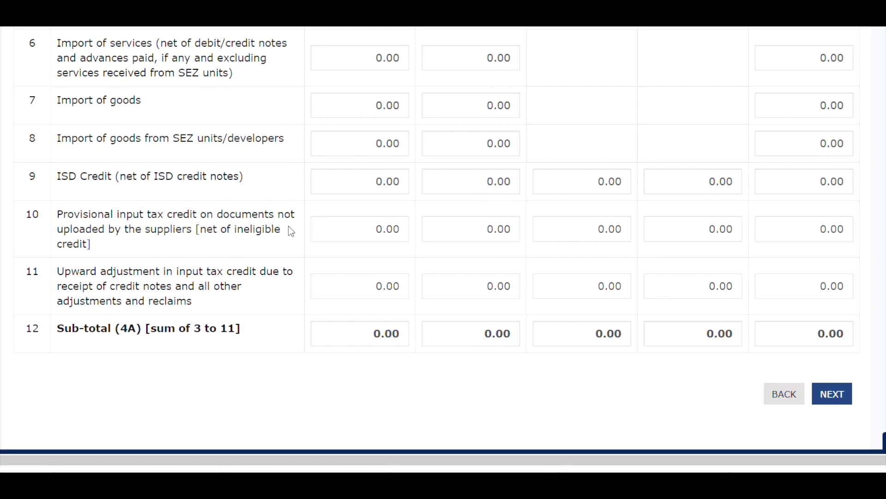
pyautogui.scroll(-1, 291, 232)
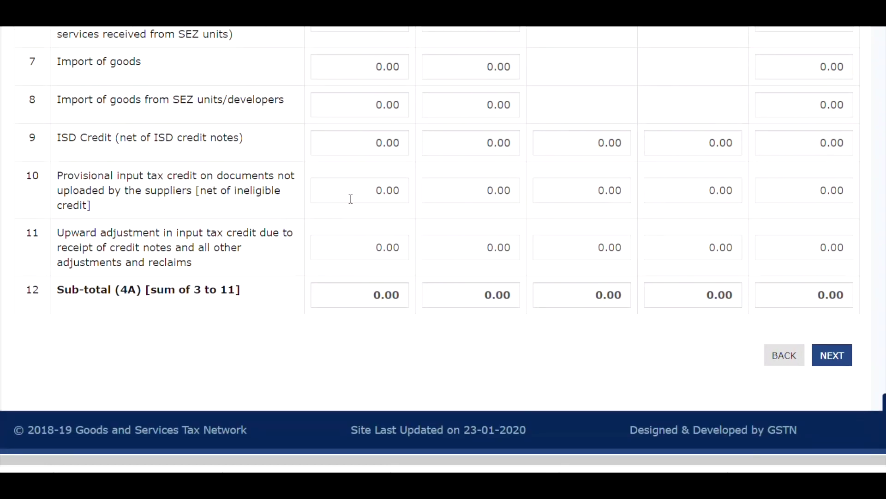
pyautogui.click(363, 194)
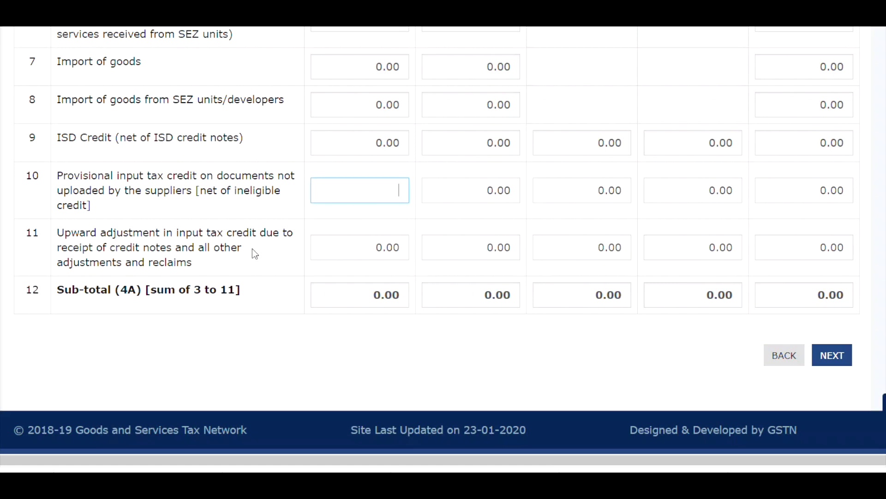
pyautogui.click(358, 245)
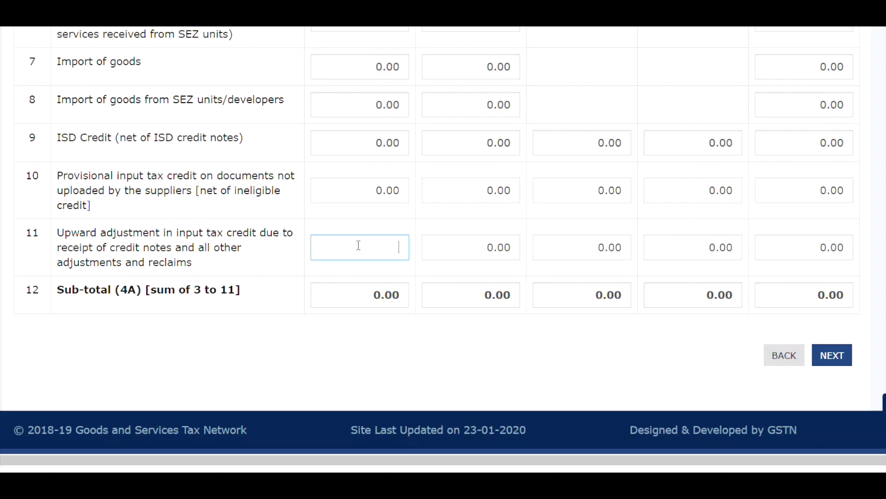
# Step: Advance to table 4B, Details of reversals of credit, and review its rows down to the sub-total
pyautogui.click(832, 355)
pyautogui.scroll(3, 840, 354)
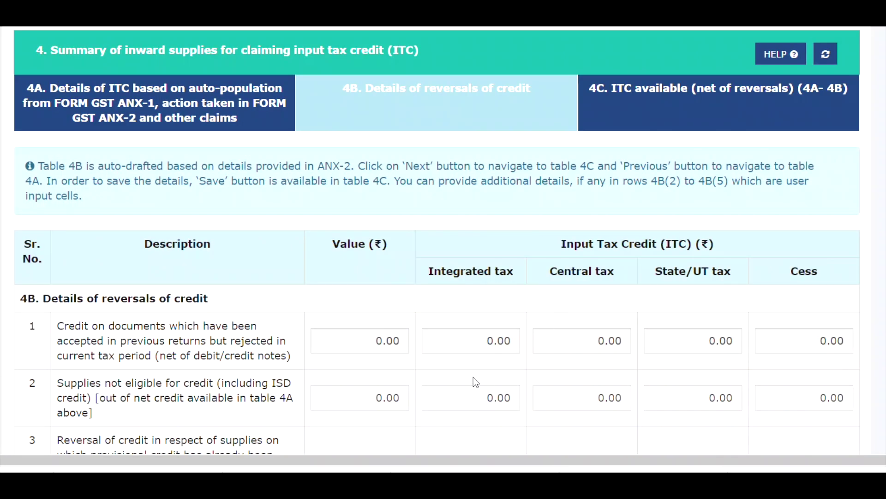
pyautogui.scroll(-3, 474, 377)
pyautogui.scroll(-1, 472, 377)
pyautogui.scroll(-1, 314, 215)
pyautogui.scroll(-1, 314, 217)
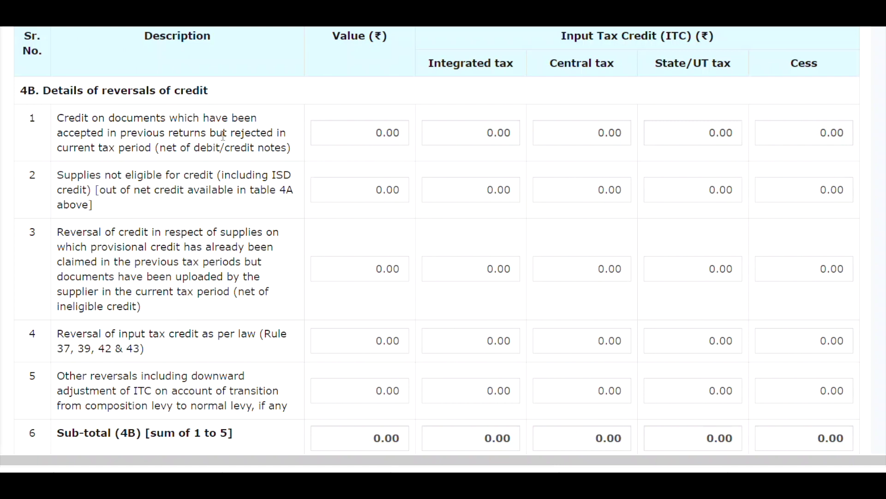
pyautogui.scroll(-1, 230, 205)
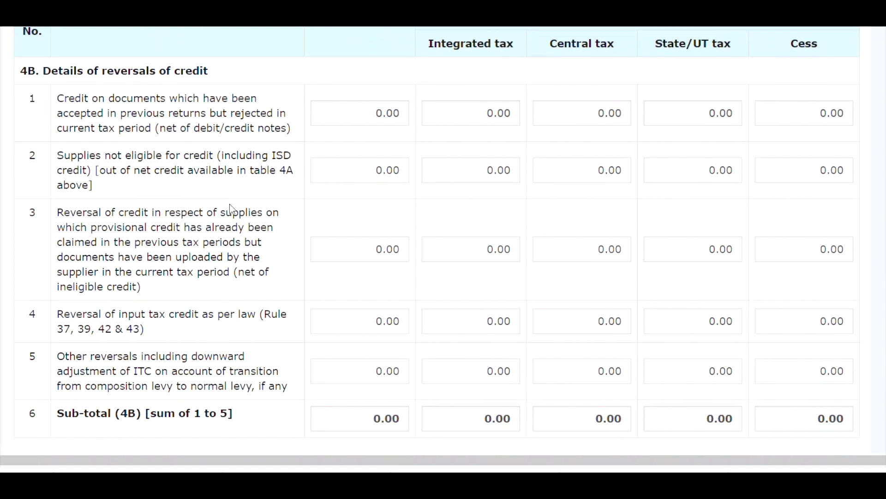
pyautogui.scroll(-1, 231, 187)
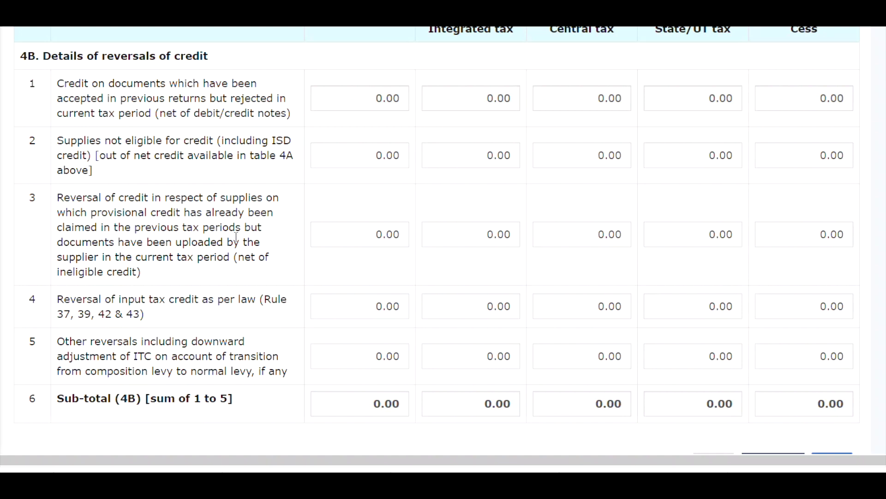
pyautogui.scroll(-3, 236, 237)
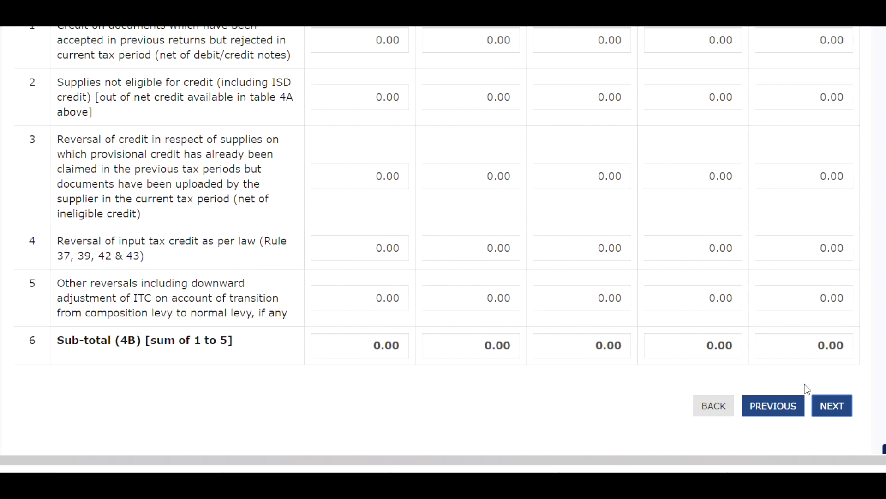
# Step: Advance to table 4C, ITC available (net of reversals), review its rows and save the table 4 details
pyautogui.click(833, 406)
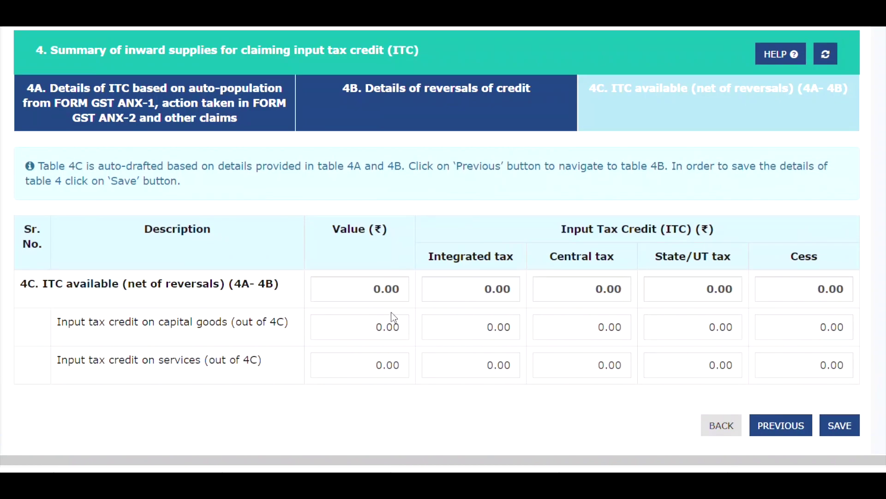
pyautogui.scroll(-1, 392, 316)
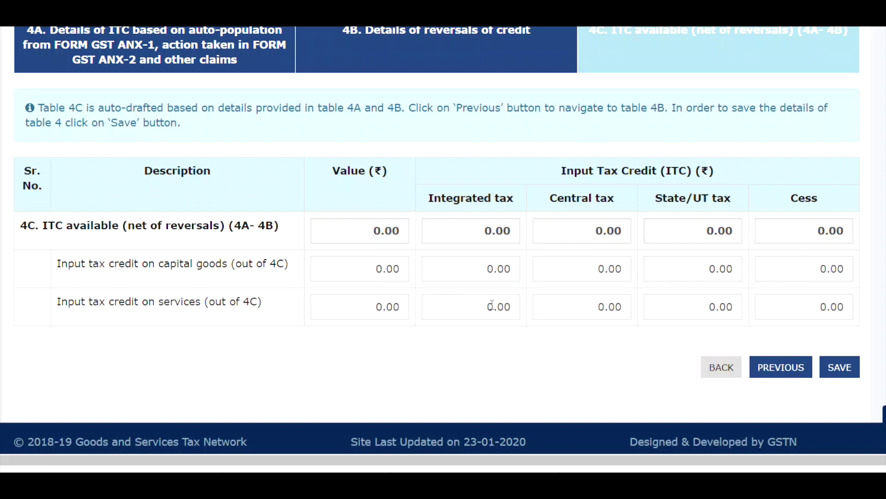
pyautogui.click(844, 371)
# Step: Switch to table 6, Interest and late fee liability details, and view its interest rows
pyautogui.scroll(5, 638, 291)
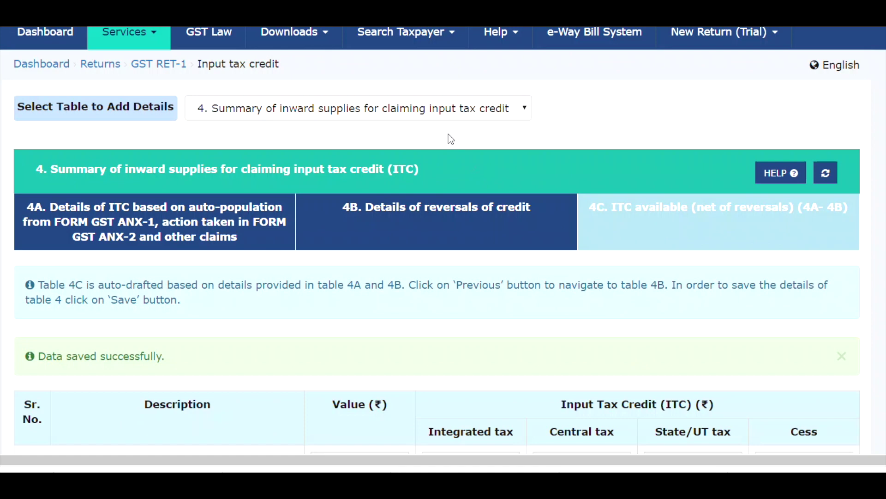
pyautogui.click(446, 116)
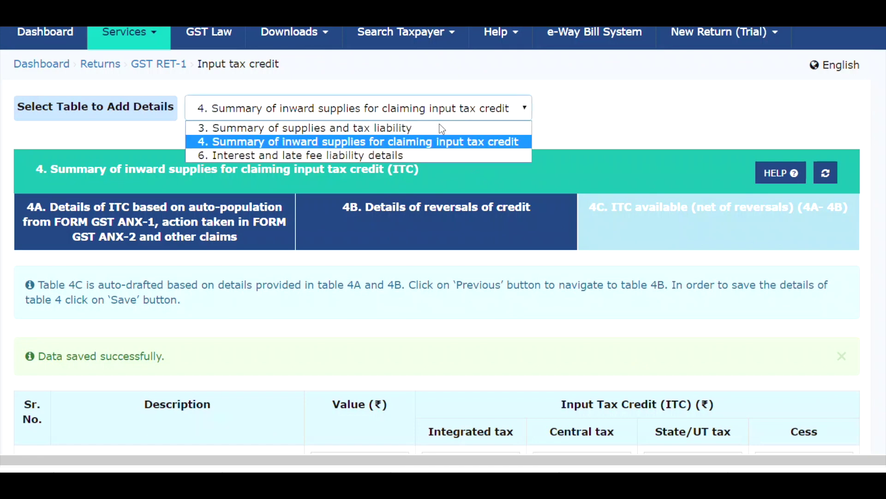
pyautogui.click(429, 154)
pyautogui.scroll(-3, 418, 277)
pyautogui.scroll(-2, 422, 291)
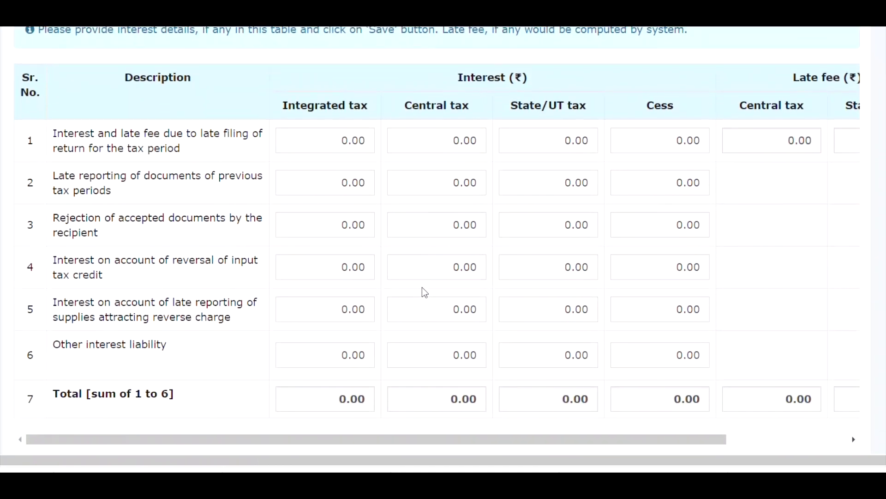
# Step: Check the row 1 interest input cells and the integrated tax cells of the rows down to Other interest liability in table 6
pyautogui.click(347, 139)
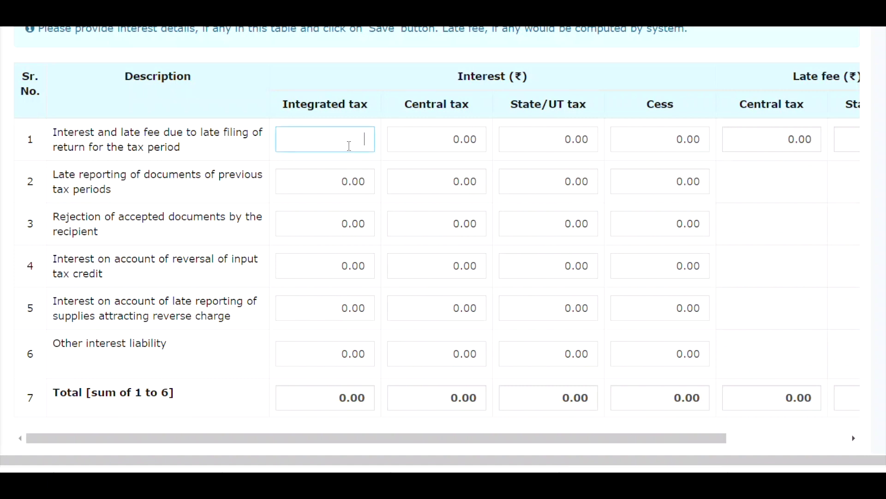
pyautogui.click(434, 140)
pyautogui.click(556, 136)
pyautogui.click(329, 175)
pyautogui.doubleClick(342, 242)
pyautogui.doubleClick(345, 290)
pyautogui.click(343, 311)
pyautogui.doubleClick(358, 390)
pyautogui.click(364, 357)
# Step: Check the central tax interest input cells of table 6 from Other interest liability up to row 1
pyautogui.click(437, 355)
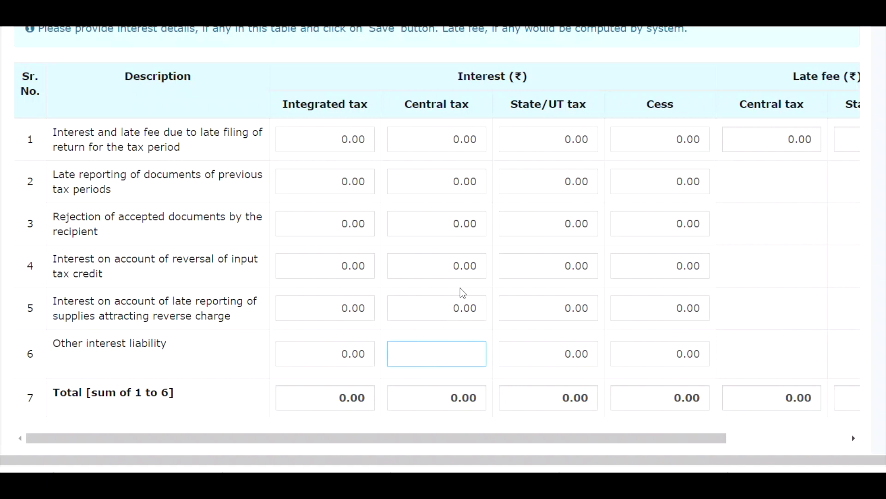
pyautogui.tripleClick(459, 289)
pyautogui.click(474, 251)
pyautogui.click(468, 221)
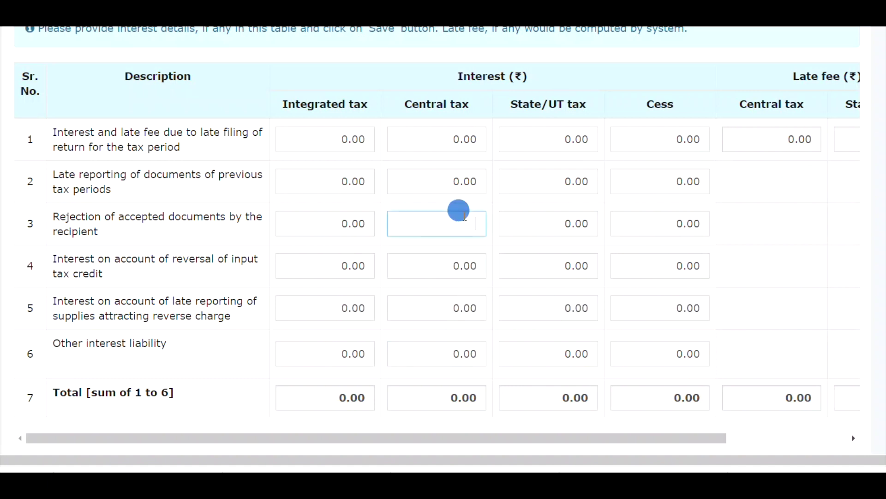
pyautogui.click(459, 181)
pyautogui.click(443, 133)
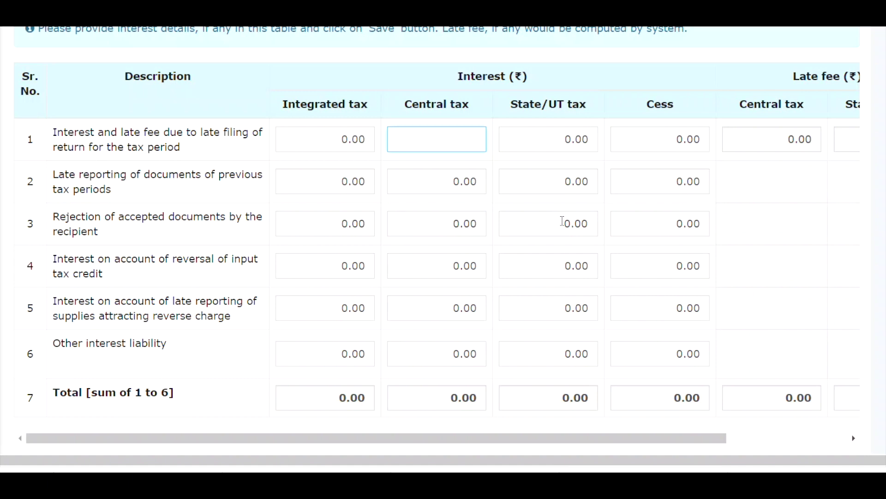
# Step: Save the table 6 interest and late fee details and check the status of the save request
pyautogui.scroll(-3, 681, 226)
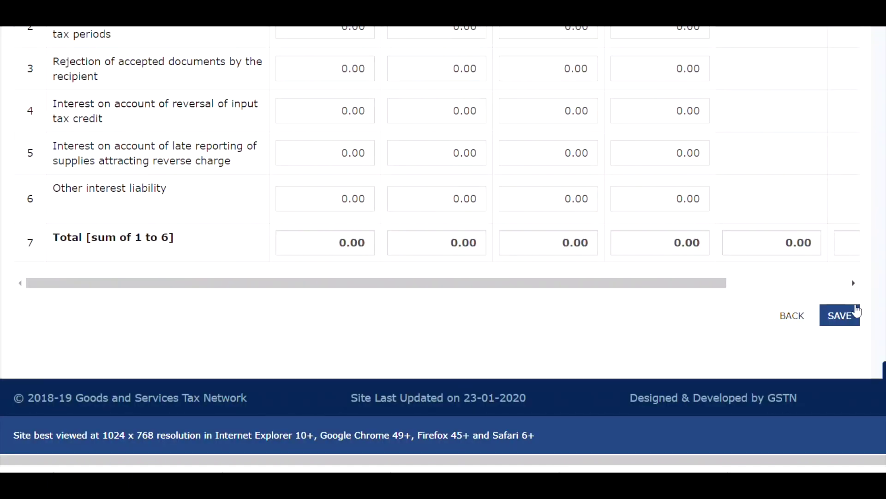
pyautogui.click(853, 318)
pyautogui.scroll(-3, 761, 328)
pyautogui.scroll(6, 761, 328)
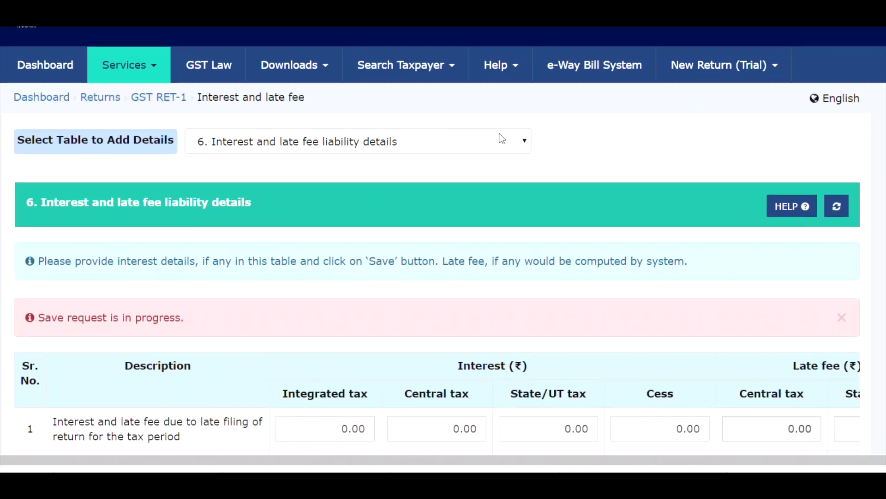
pyautogui.scroll(1, 502, 138)
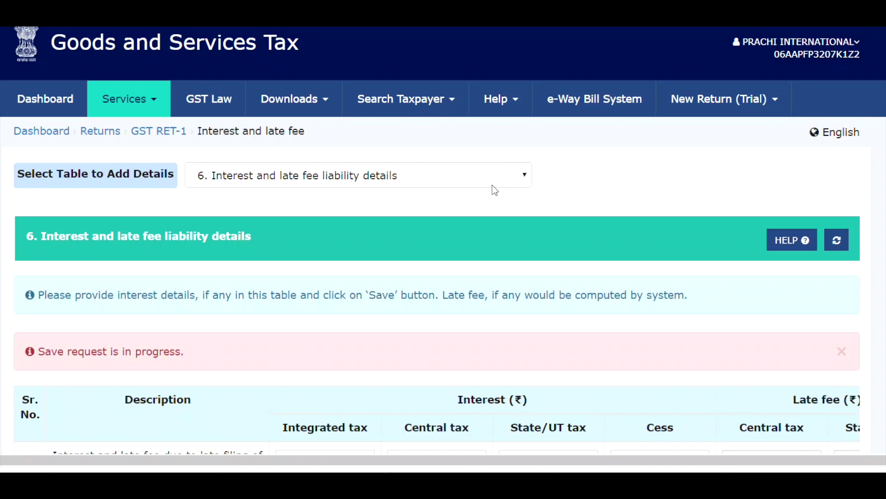
pyautogui.scroll(-4, 494, 188)
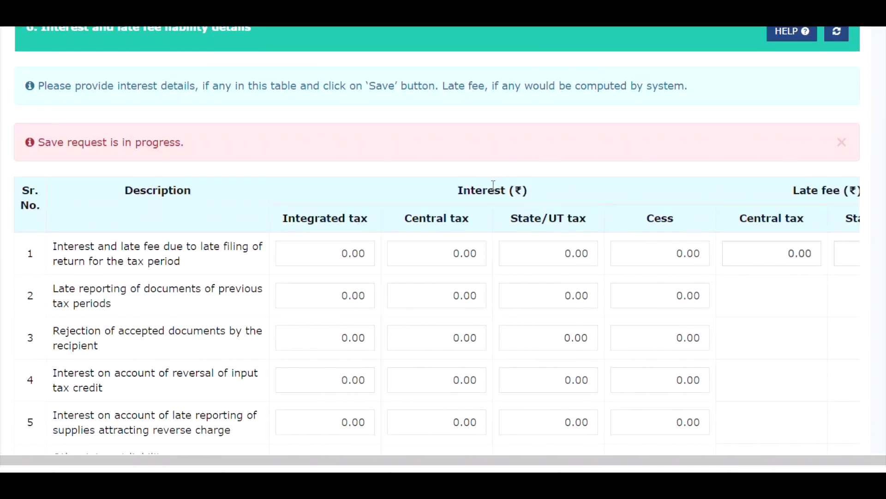
pyautogui.scroll(1, 494, 185)
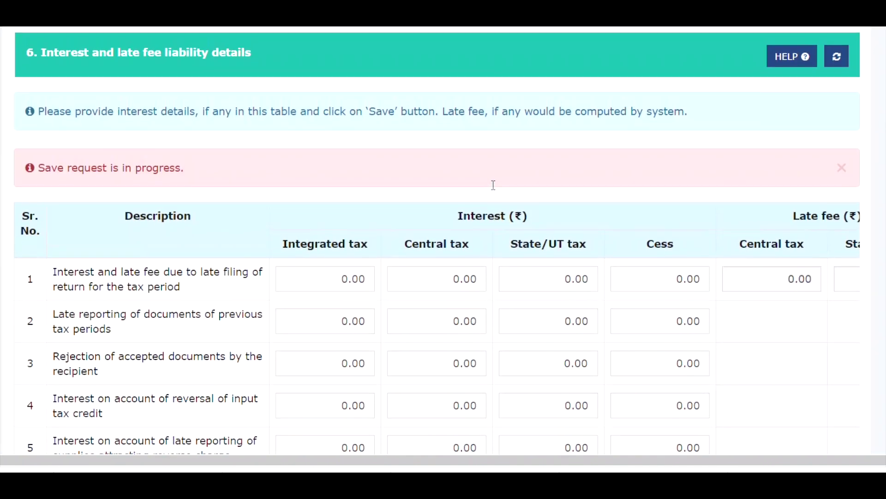